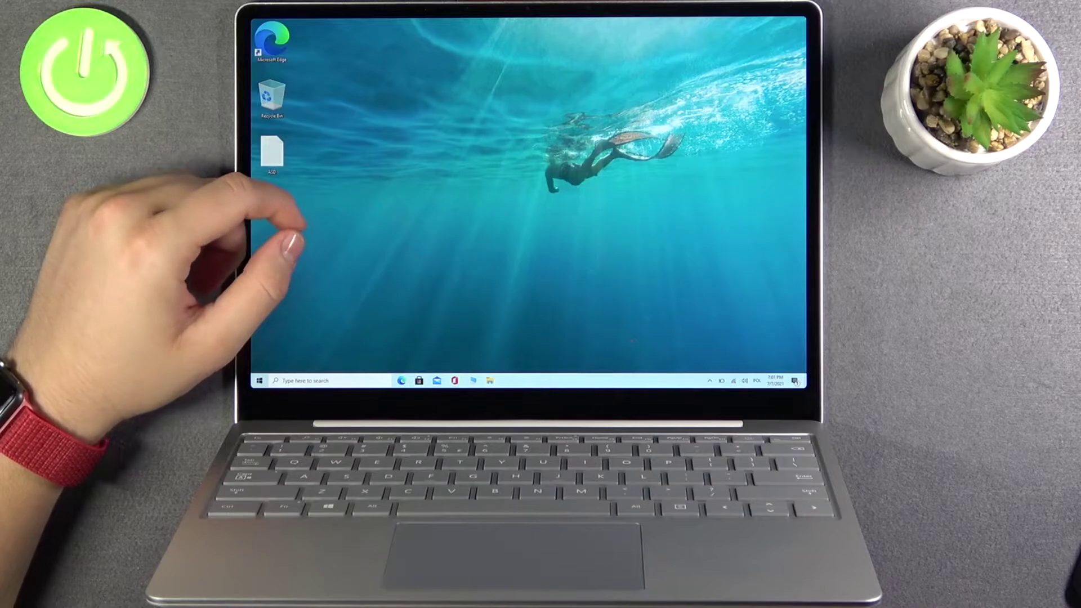
- Open Windows Settings from the Start menu and enter the System category to reach Sound
left_click(260, 381)
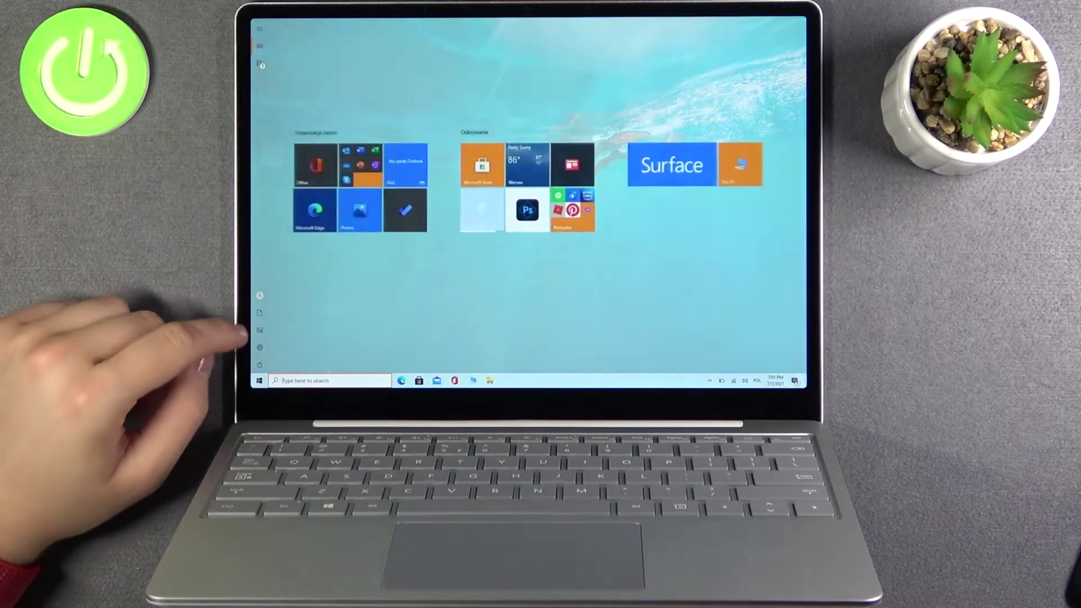
left_click(261, 342)
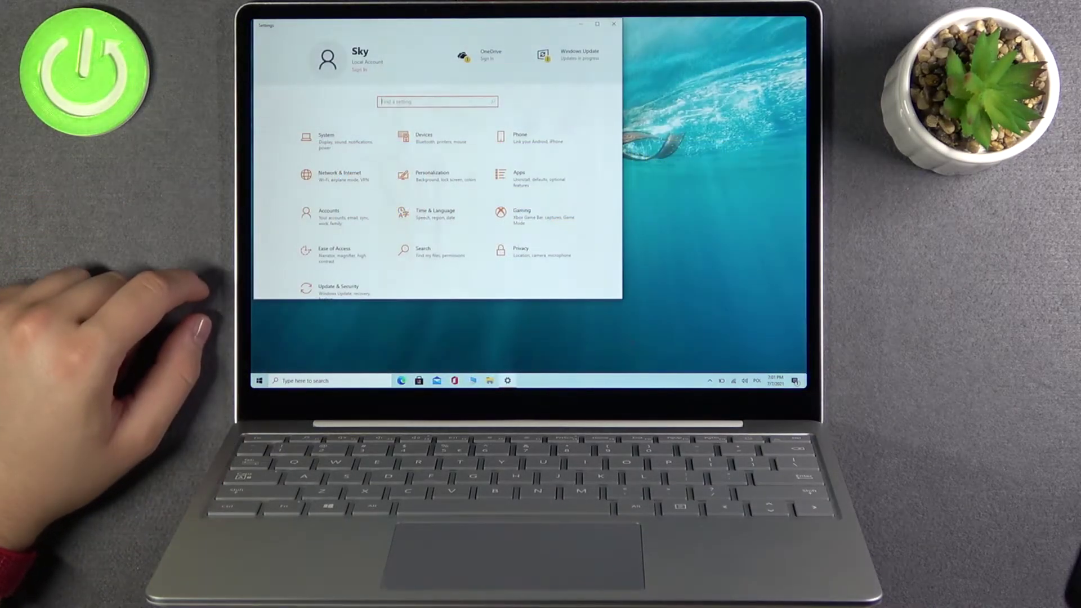
left_click(333, 140)
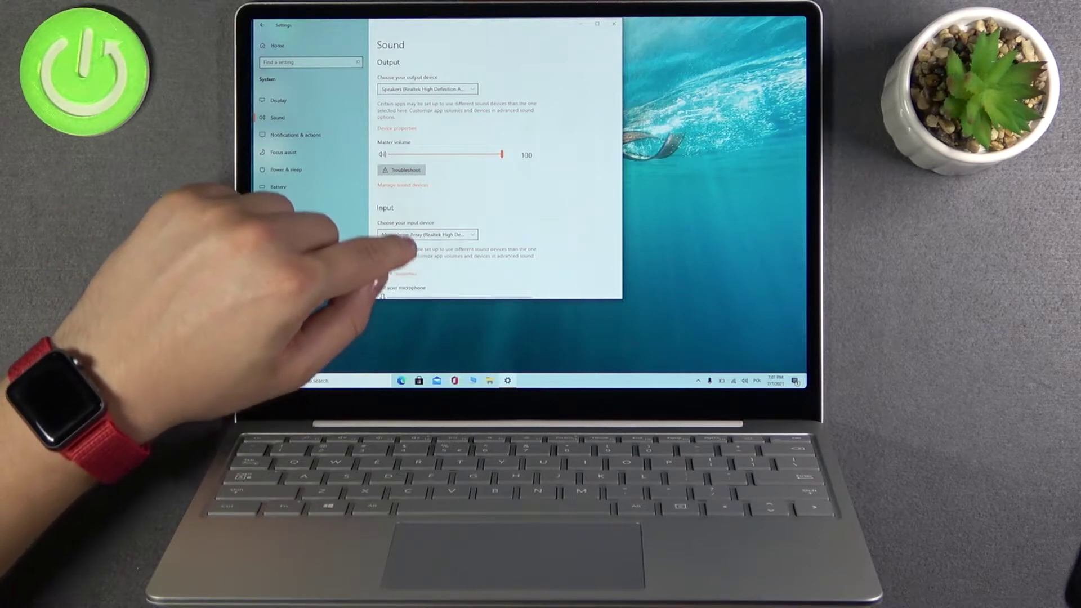
scroll(398, 245, "down", 3)
scroll(398, 211, "down", 3)
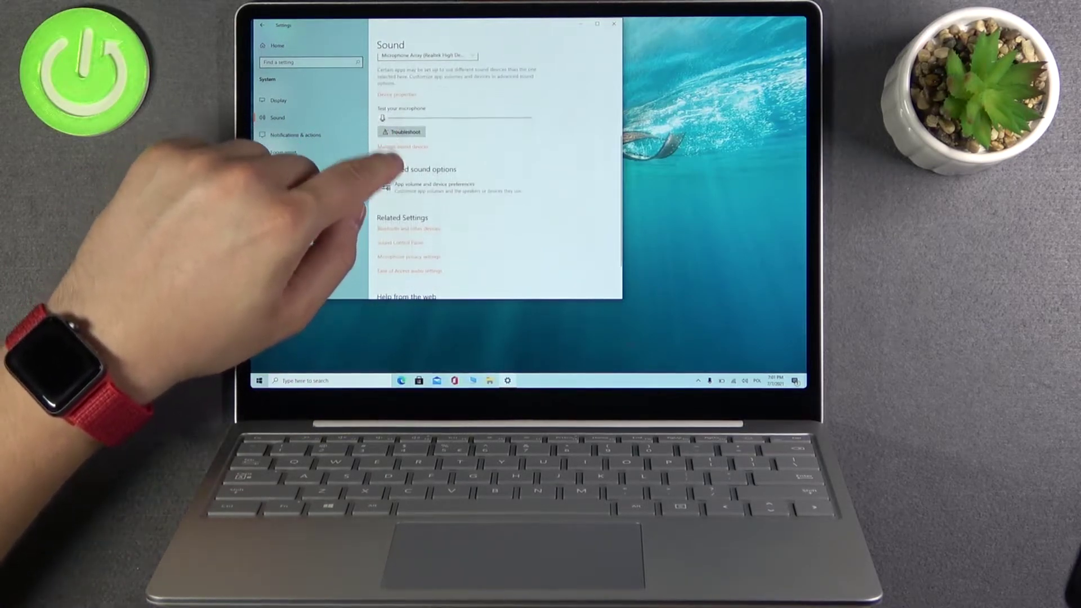
scroll(397, 212, "up", 3)
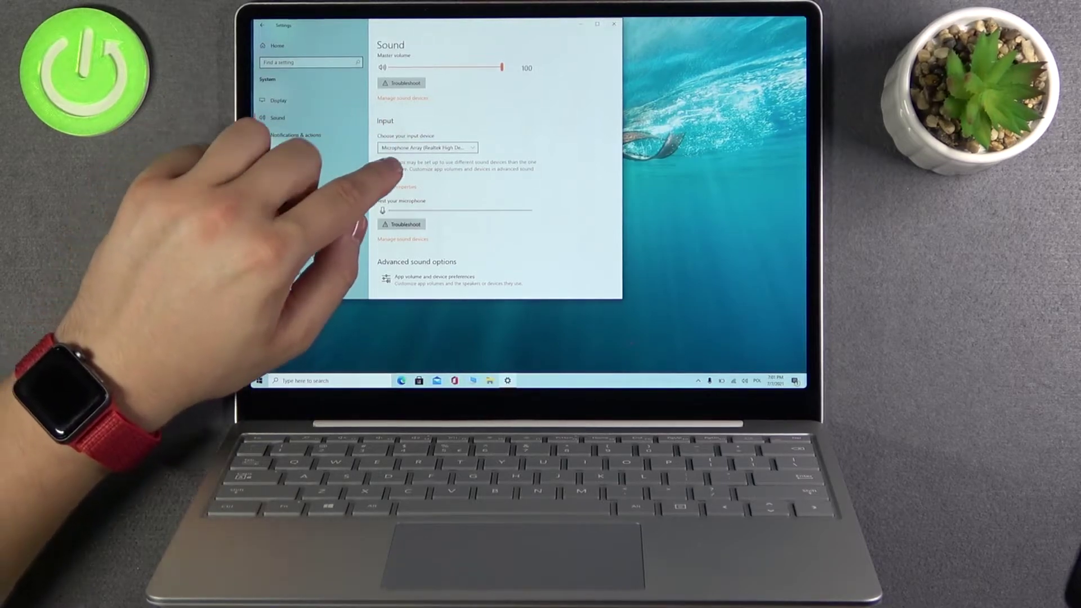
- Open the Microphone Array device properties and drag its volume slider to 100
left_click(395, 204)
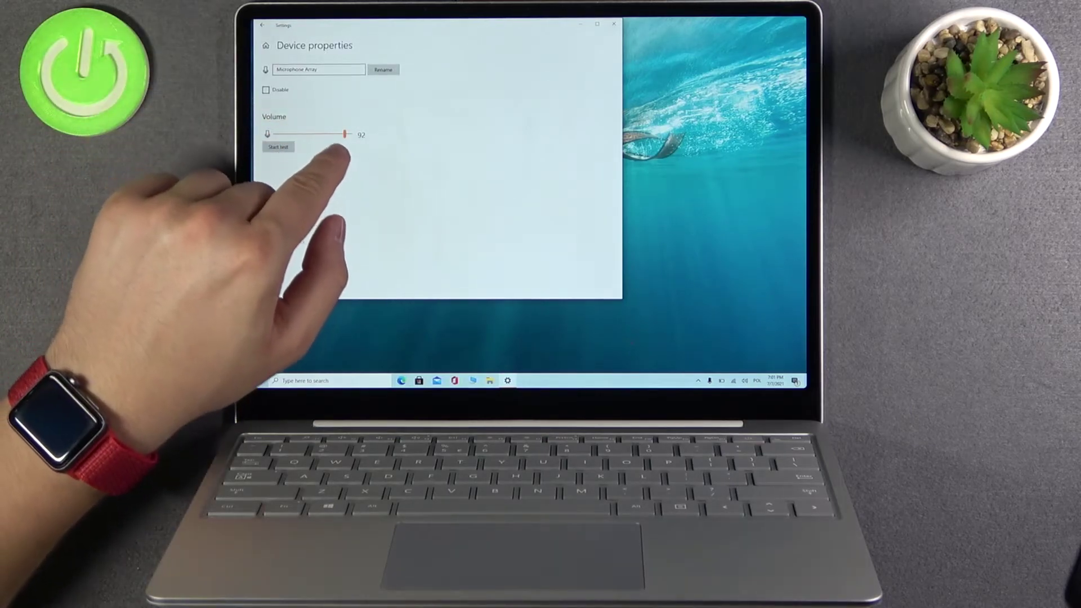
left_click_drag(346, 134, 302, 133)
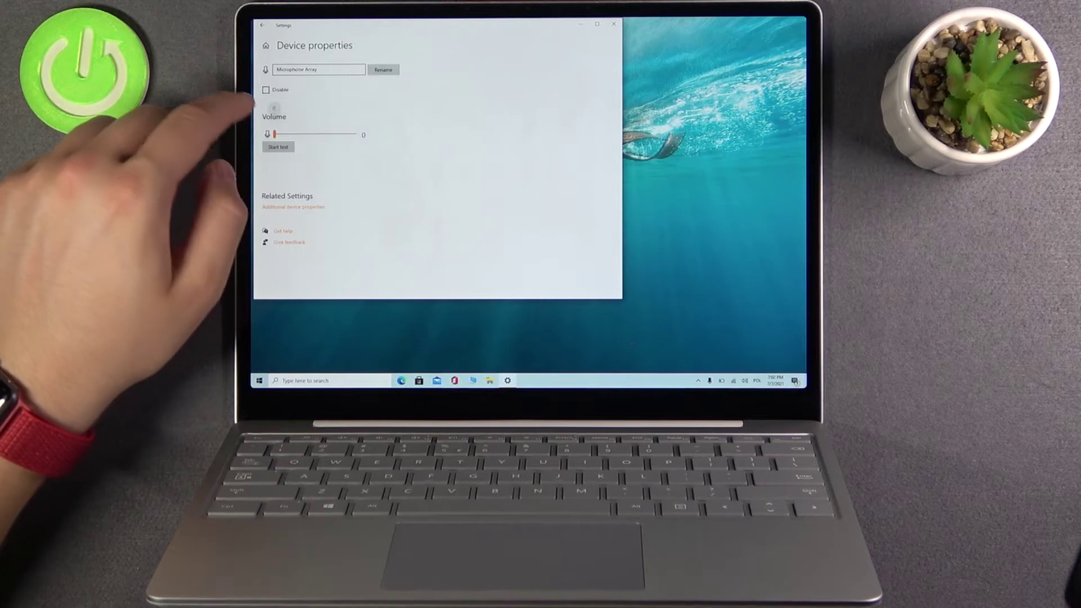
left_click_drag(268, 134, 349, 134)
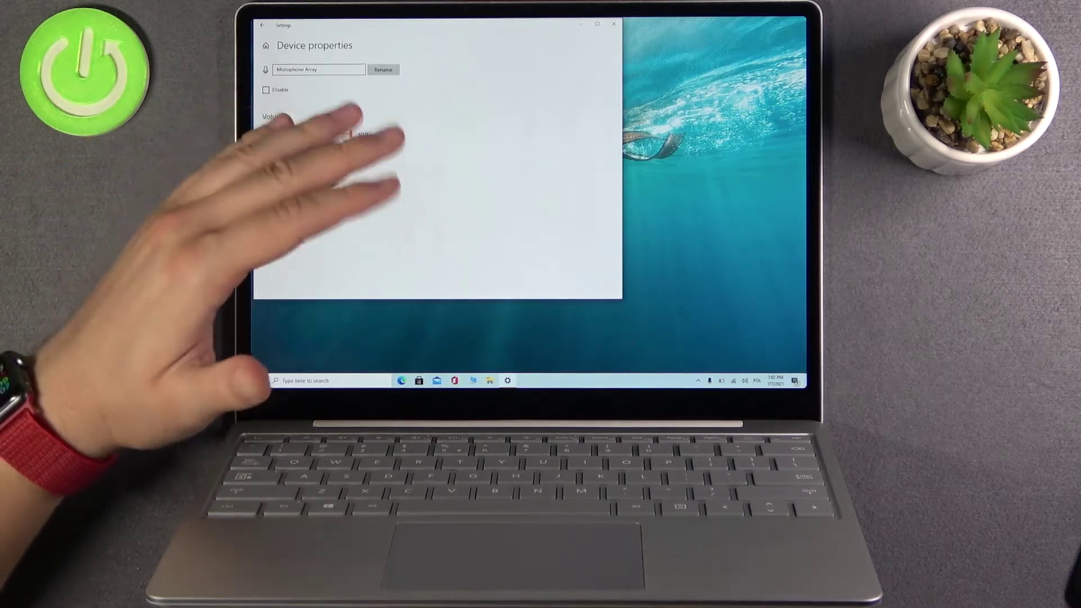
- Check Disable for the Microphone Array, then go back through Sound to Settings home
left_click(266, 90)
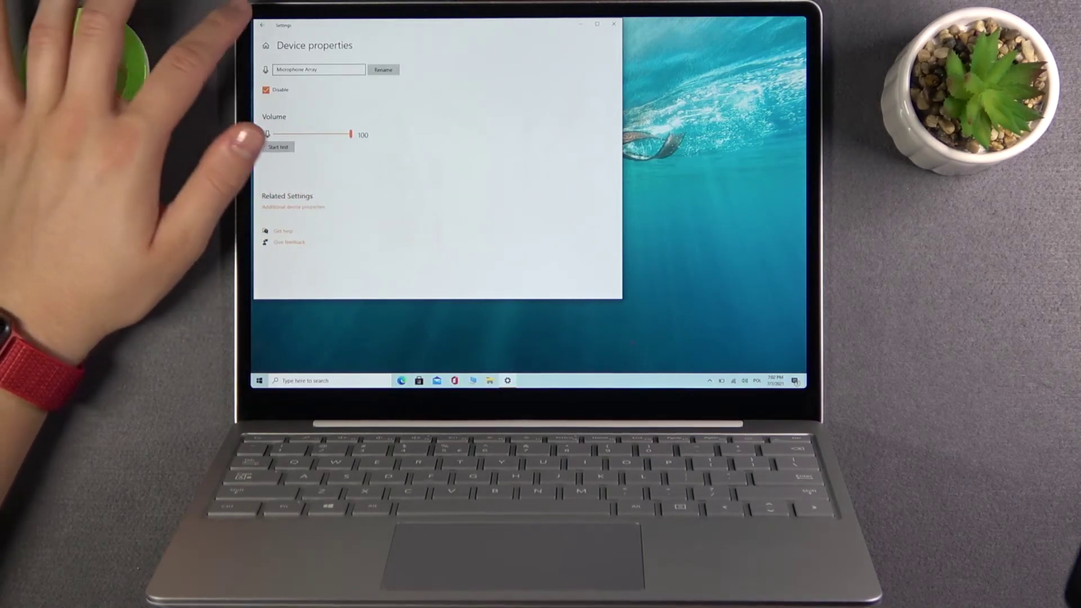
left_click(263, 26)
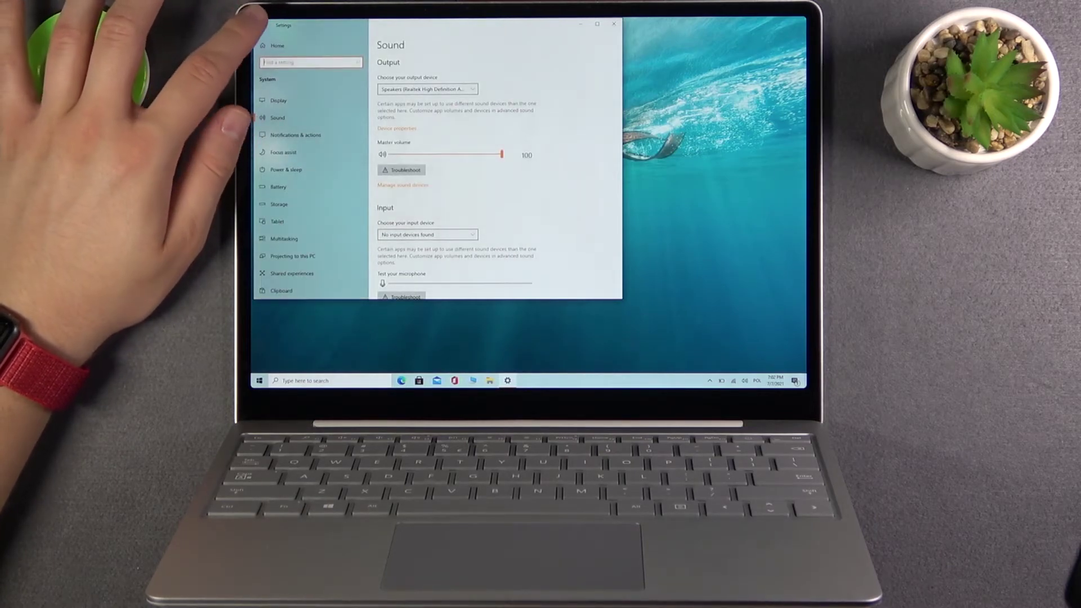
left_click(262, 26)
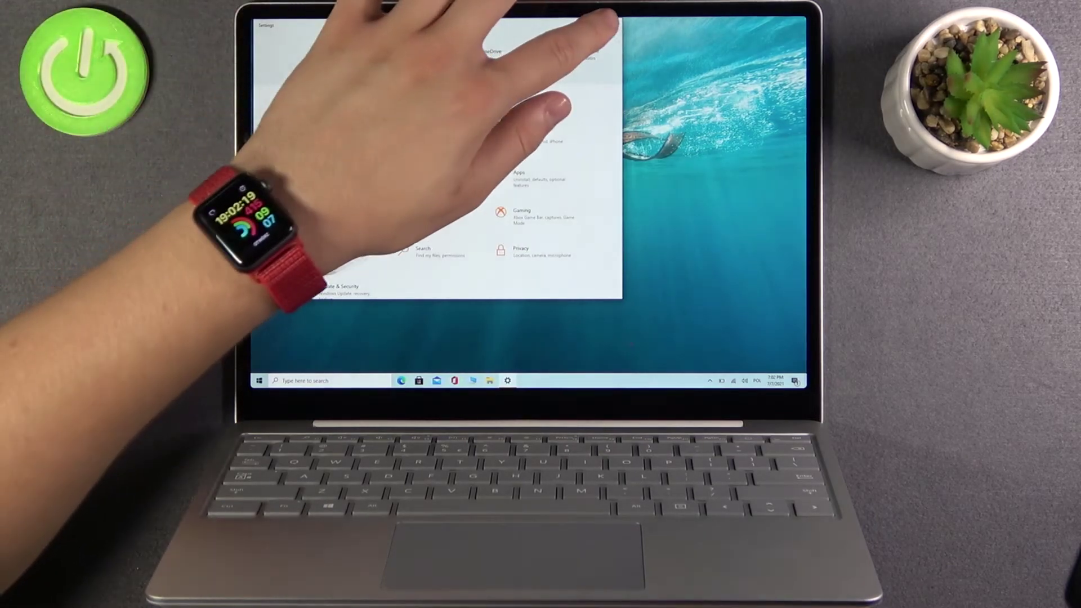